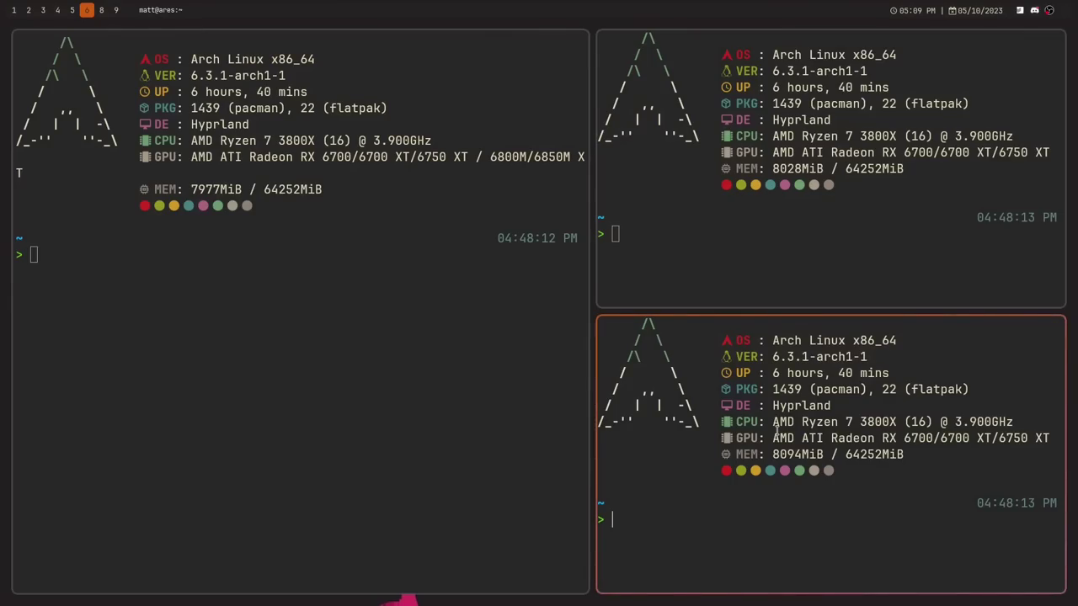
Close all three terminal windows on the workspace and open three new ones.
{"action": "key", "text": "super+q"}
{"action": "key", "text": "super+q"}
{"action": "key", "text": "super+q"}
{"action": "key", "text": "super+Return"}
{"action": "key", "text": "super+Return"}
{"action": "key", "text": "super+Return"}
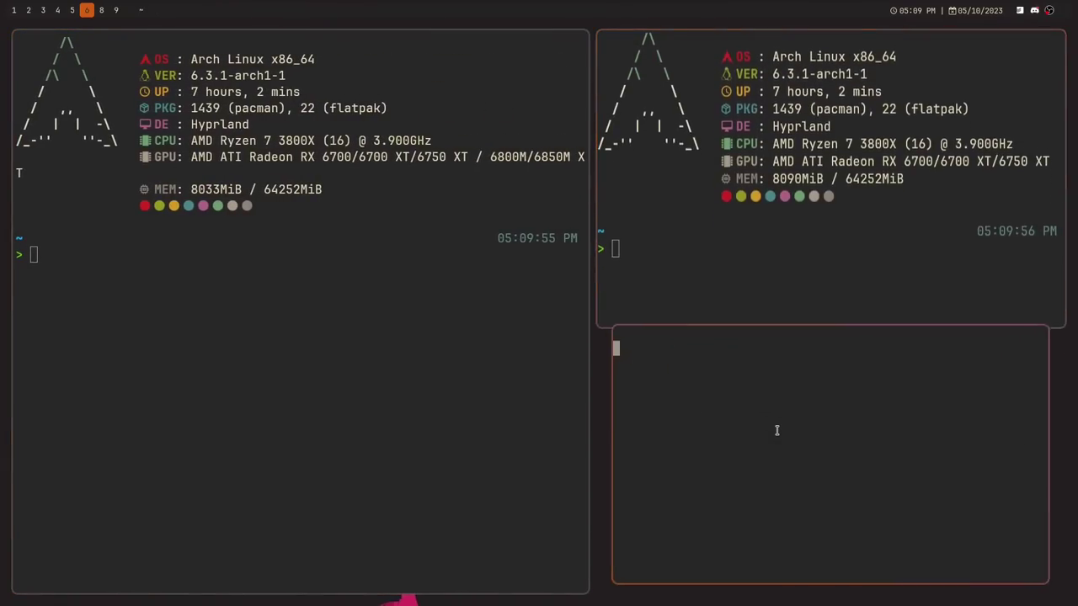
Close the two stacked terminals and open two replacements beside the master terminal.
{"action": "key", "text": "super+q"}
{"action": "key", "text": "super+q"}
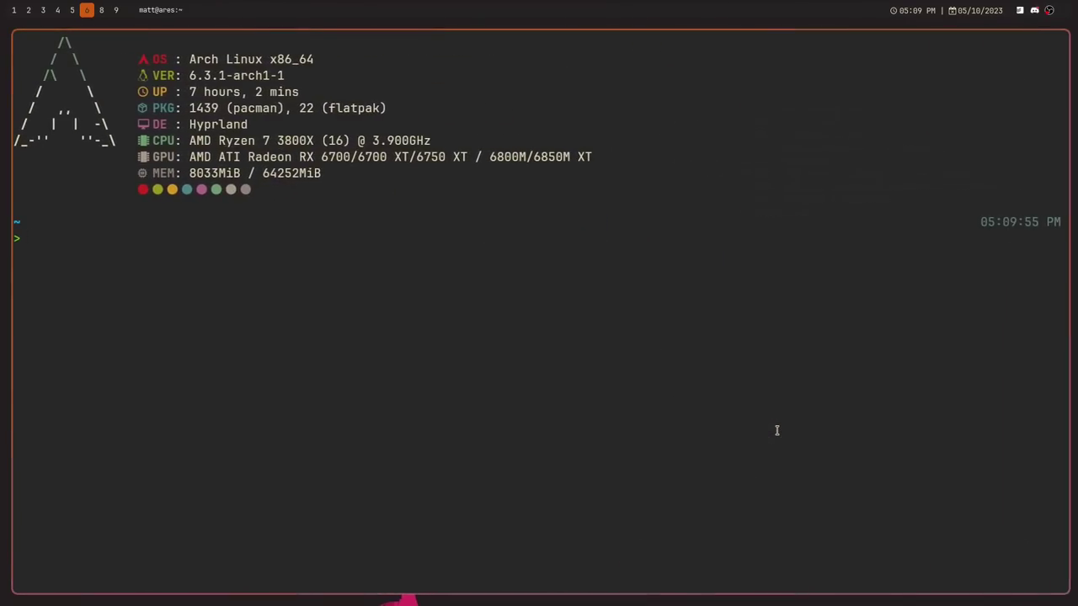
{"action": "key", "text": "super+Return"}
{"action": "key", "text": "super+Return"}
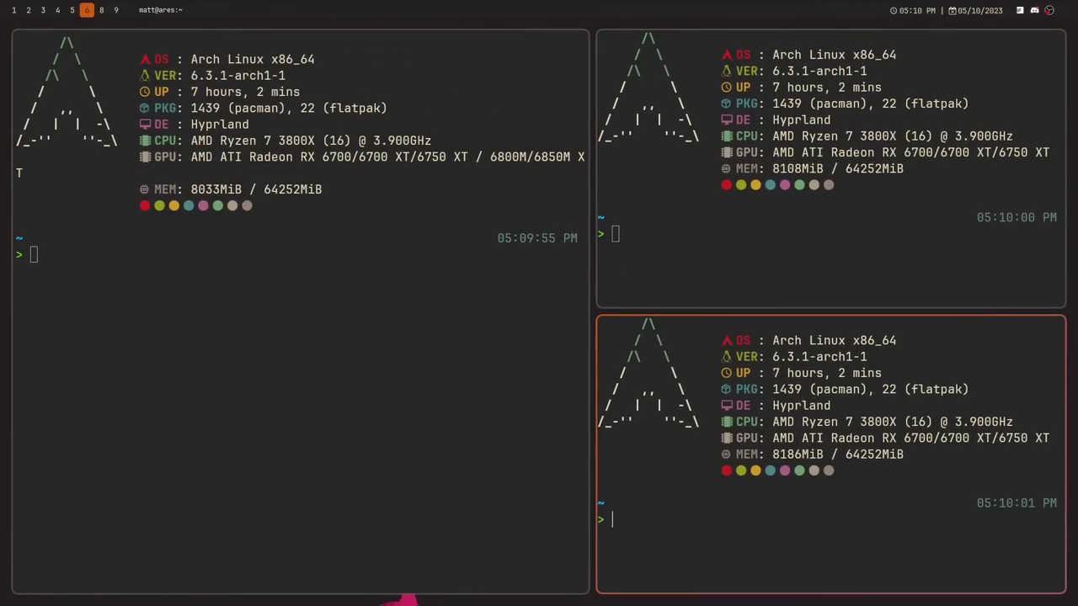
Close the stacked terminals one by one, try a single side-by-side terminal, and rebuild the stack with two new terminals.
{"action": "key", "text": "super+q"}
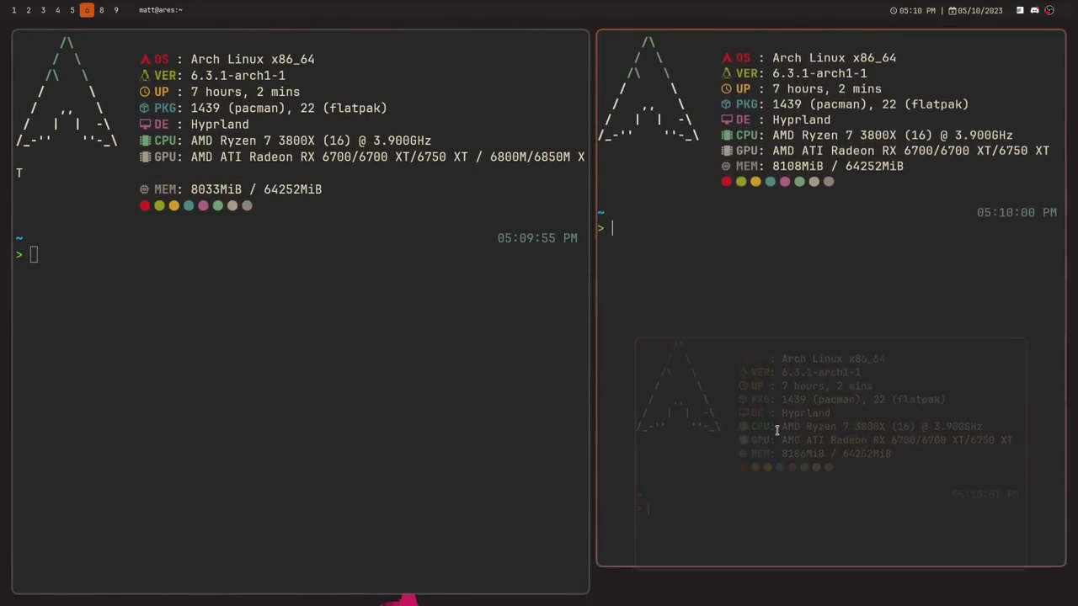
{"action": "key", "text": "super+q"}
{"action": "key", "text": "super+Return"}
{"action": "key", "text": "super+q"}
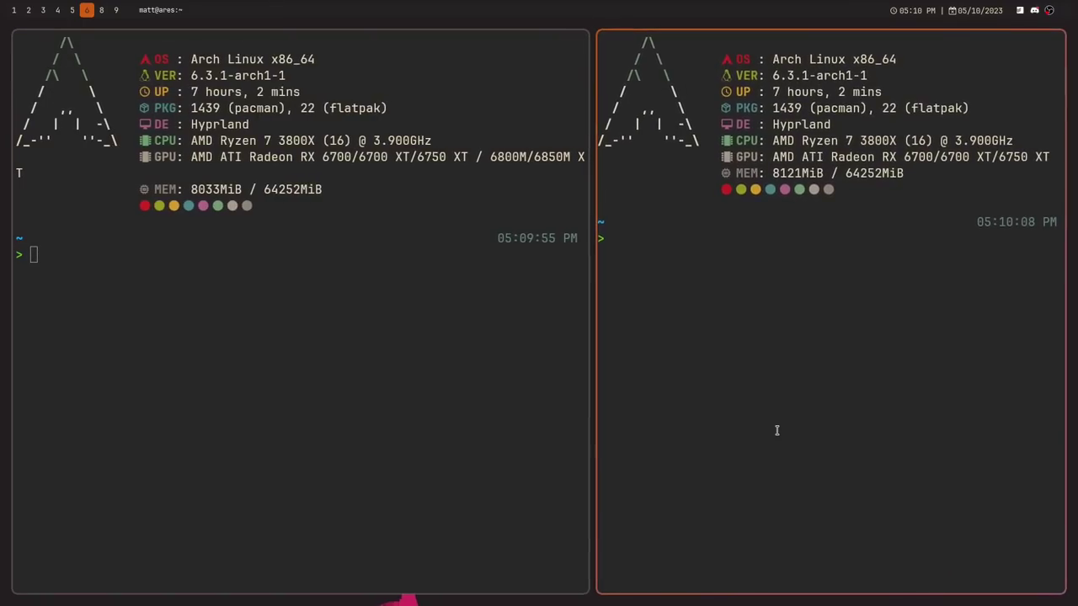
{"action": "key", "text": "super+Return"}
{"action": "key", "text": "super+Return"}
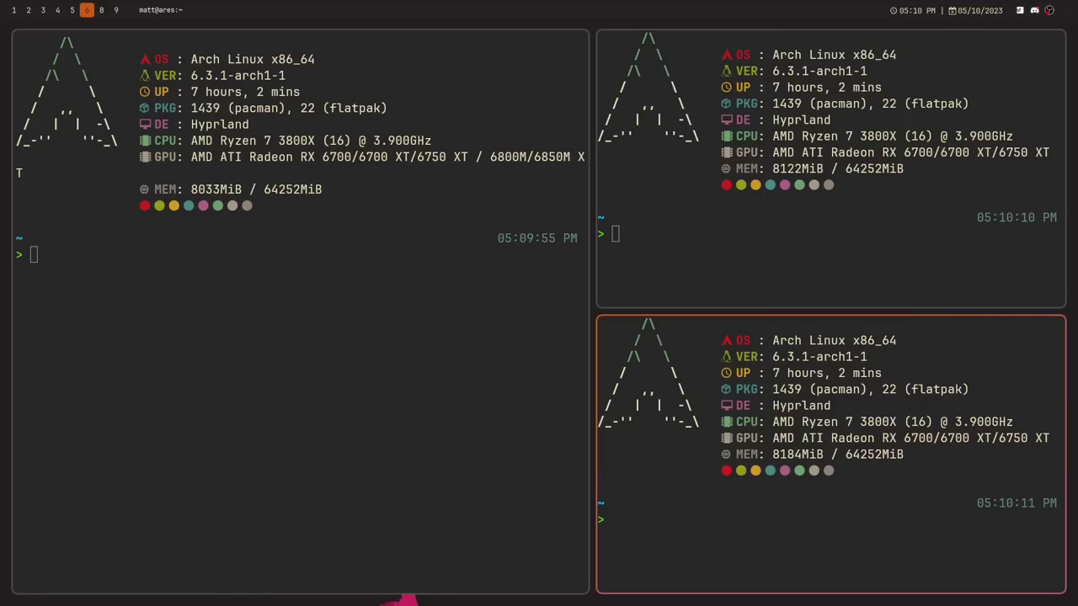
Clear the workspace of all terminals and launch three fresh ones in the master-and-stack arrangement.
{"action": "key", "text": "super+q"}
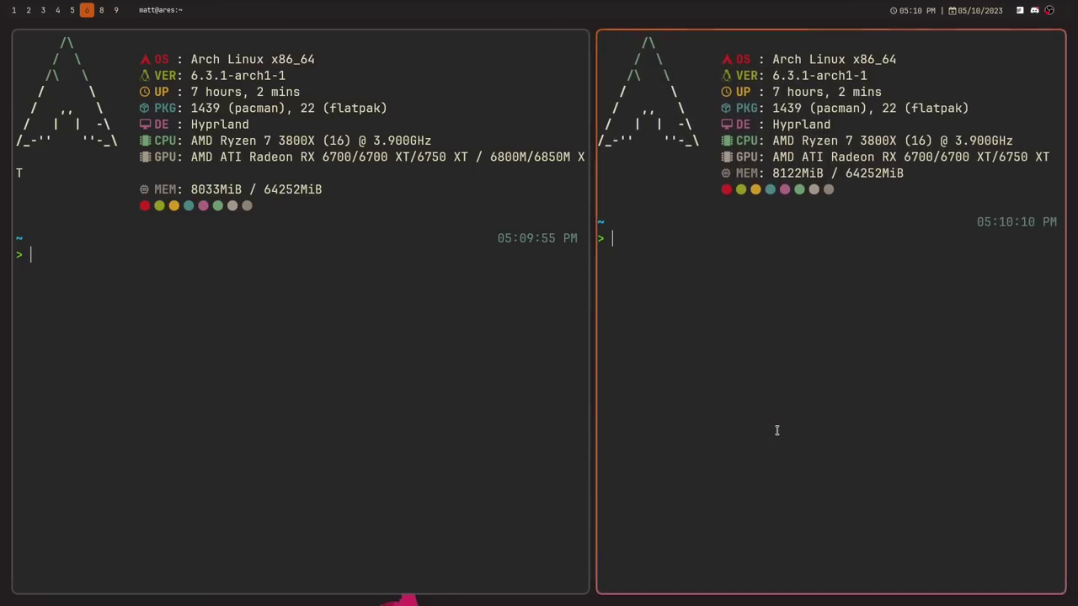
{"action": "key", "text": "super+q"}
{"action": "key", "text": "super+q"}
{"action": "key", "text": "super+Return"}
{"action": "key", "text": "super+Return"}
{"action": "key", "text": "super+Return"}
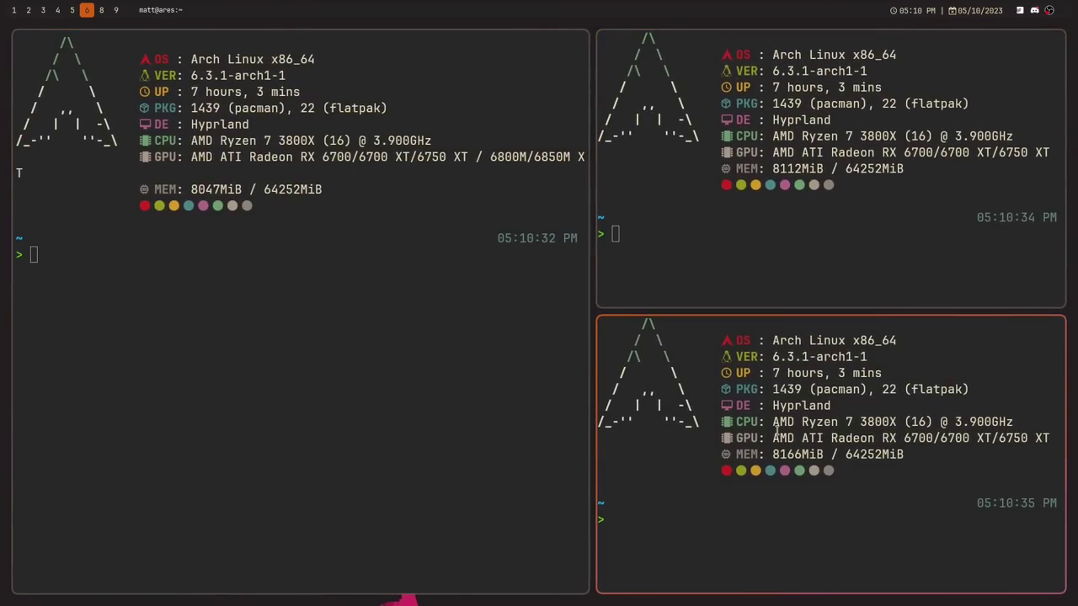
Close the two stacked terminals and open five new ones in the stack beside the master terminal.
{"action": "key", "text": "super+q"}
{"action": "key", "text": "super+q"}
{"action": "key", "text": "super+Return"}
{"action": "key", "text": "super+Return"}
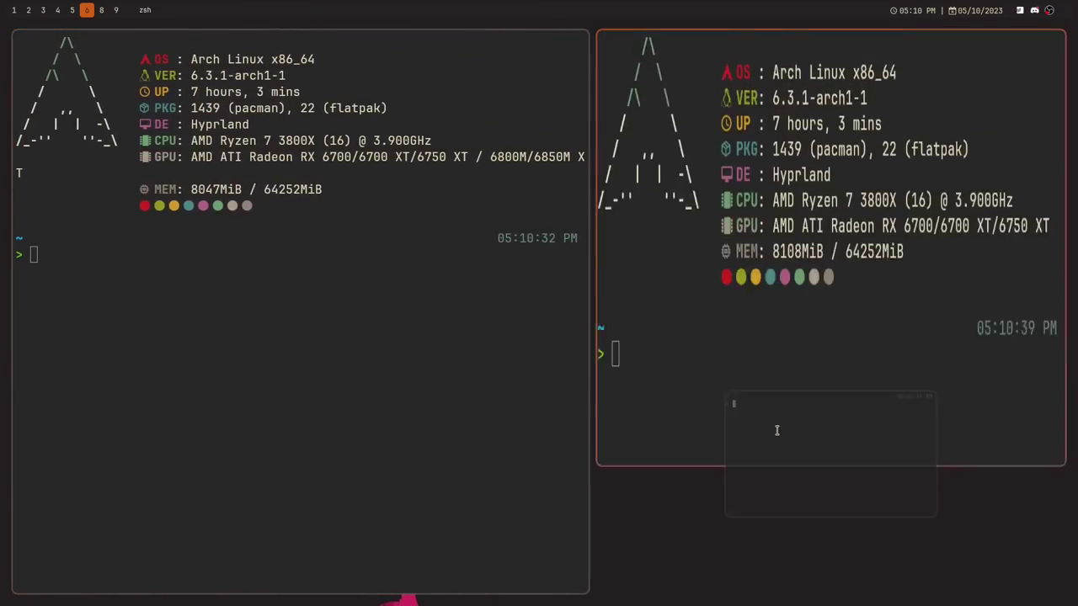
{"action": "key", "text": "super+Return"}
{"action": "key", "text": "super+Return"}
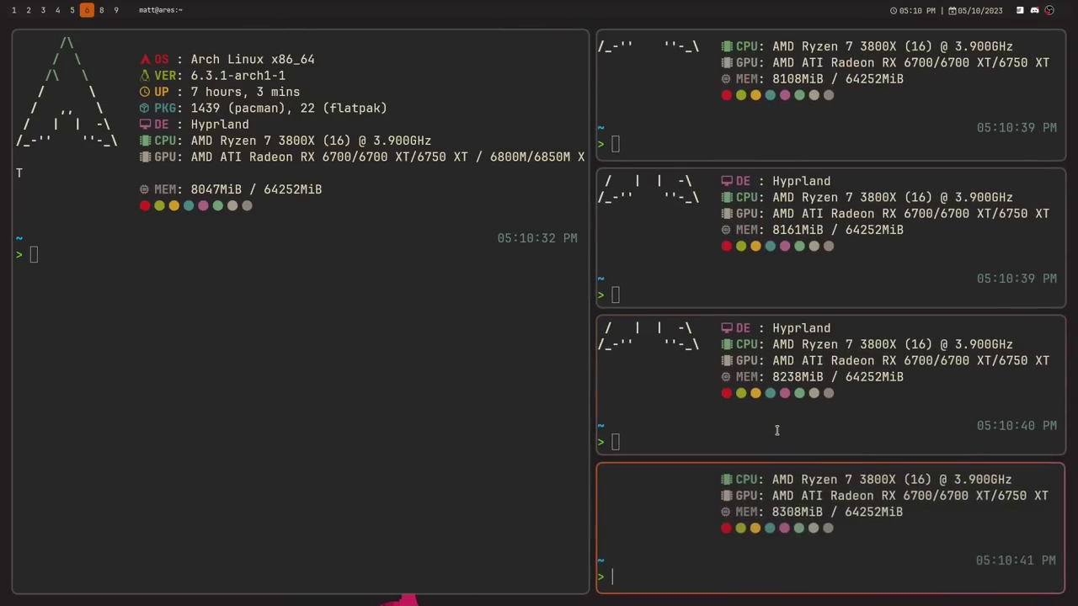
{"action": "key", "text": "super+Return"}
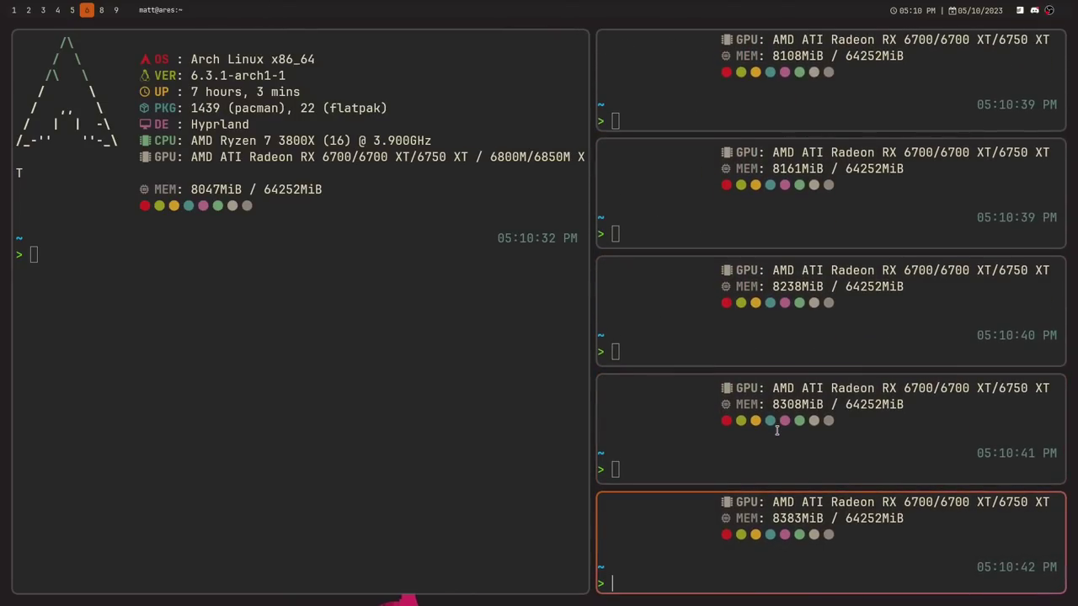
Close four of the five stacked terminals, keeping one beside the master terminal.
{"action": "key", "text": "super+q"}
{"action": "key", "text": "super+q"}
{"action": "key", "text": "super+q"}
{"action": "key", "text": "super+q"}
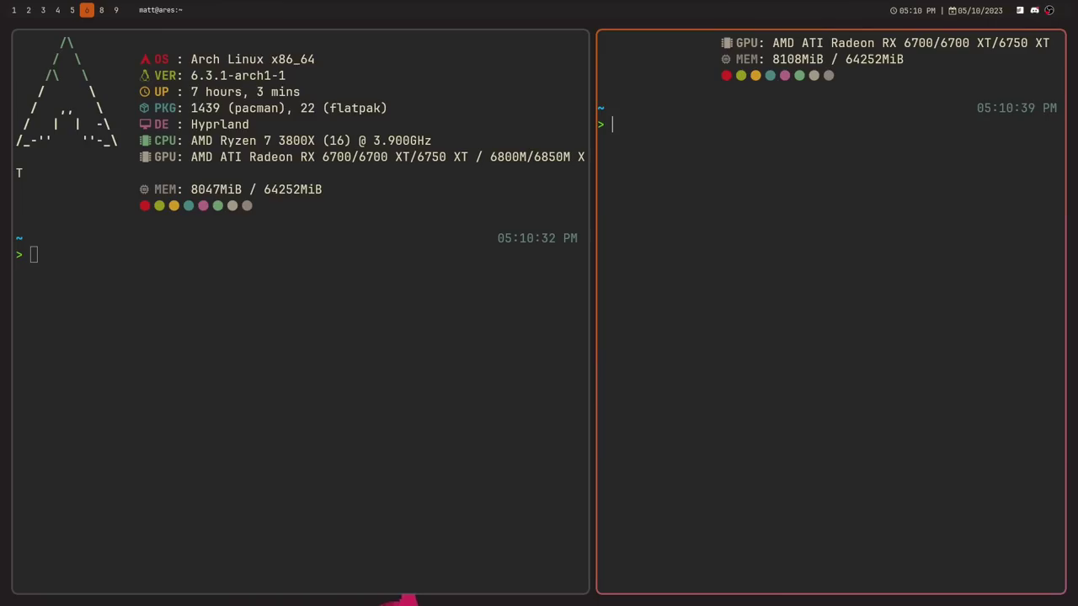
Add two more terminals to the stack and close the whole stack, keeping only the master terminal.
{"action": "key", "text": "super+Return"}
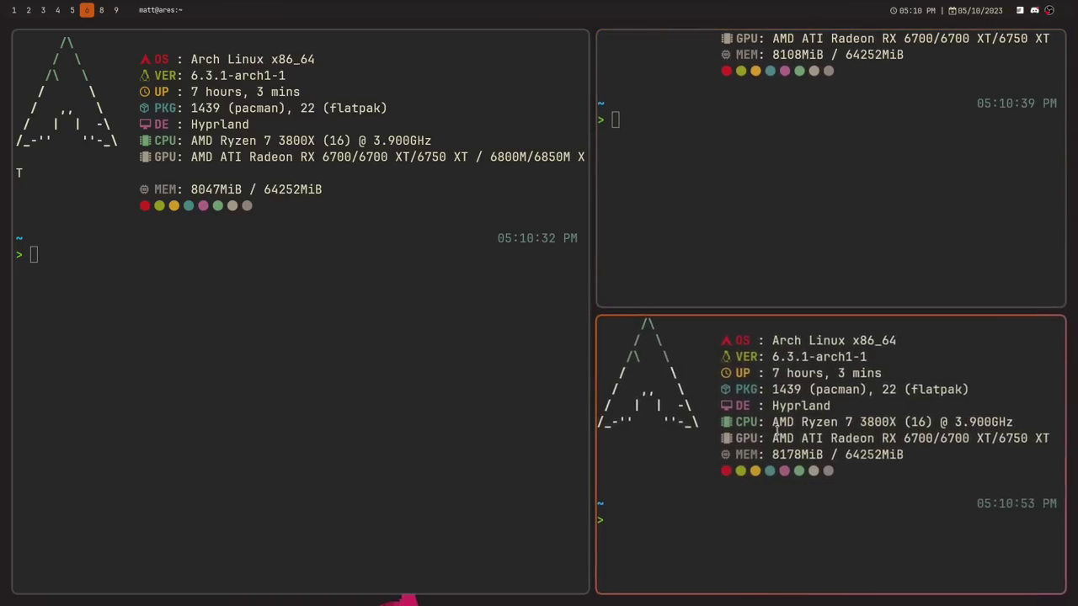
{"action": "key", "text": "super+Return"}
{"action": "key", "text": "super+q"}
{"action": "key", "text": "super+q"}
{"action": "key", "text": "super+q"}
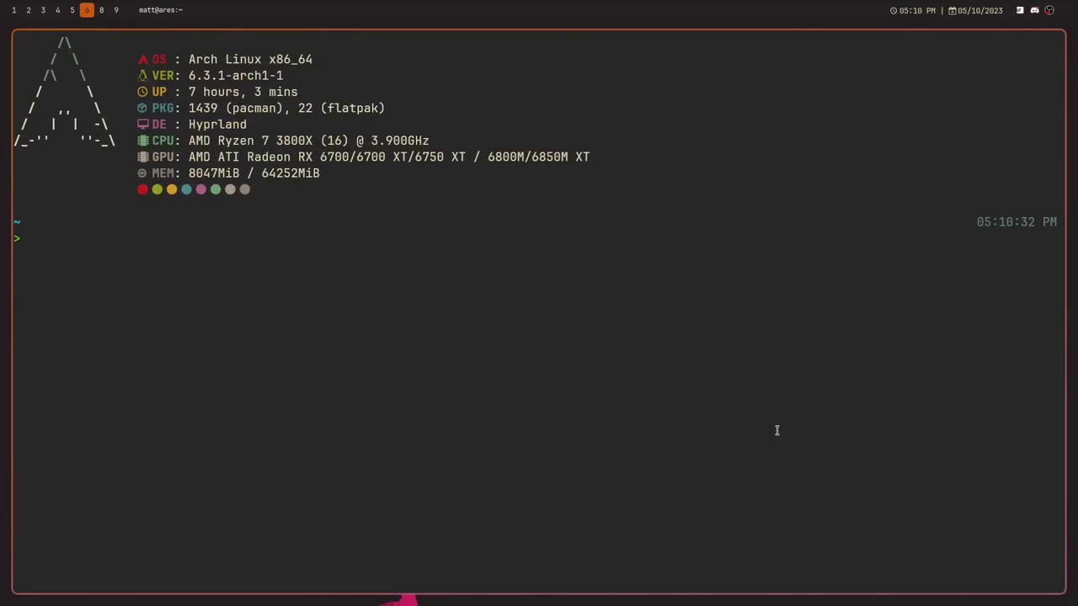
Change to the .config/hypr directory and open hyprland.conf in nvim.
{"action": "type", "text": "cd"}
{"action": "key", "text": "Right"}
{"action": "key", "text": "Return"}
{"action": "type", "text": "nvim "}
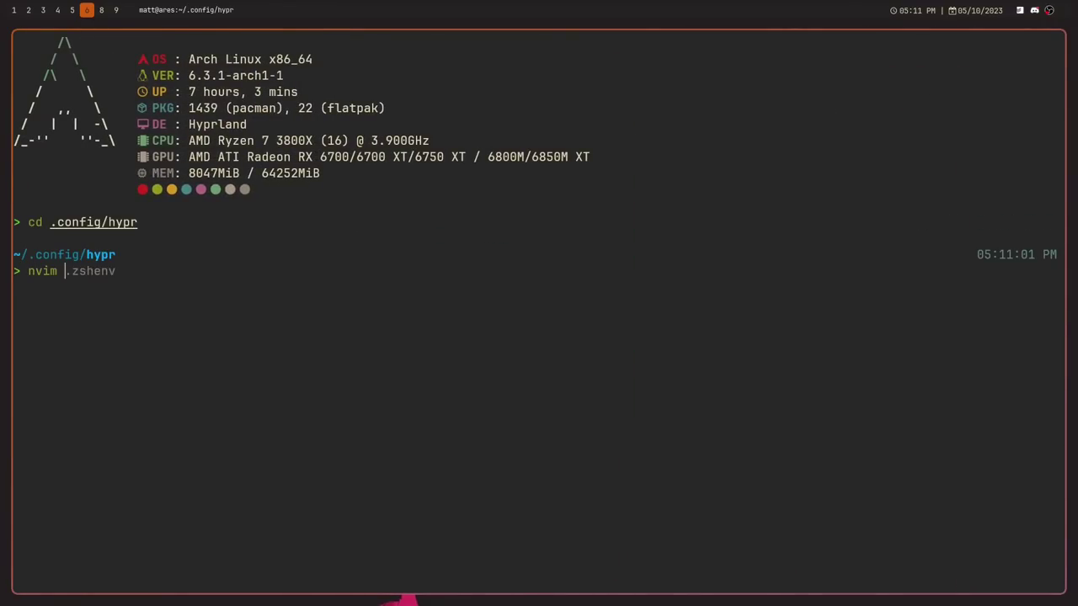
{"action": "type", "text": "hyprland.conf"}
{"action": "key", "text": "Return"}
Read through the monitor, launch apps and environment variable settings at the start of hyprland.conf.
{"action": "key", "text": "j"}
{"action": "key", "text": "j"}
{"action": "key", "text": "j"}
{"action": "key", "text": "j"}
{"action": "key", "text": "j"}
{"action": "key", "text": "j"}
{"action": "key", "text": "j"}
{"action": "key", "text": "j"}
{"action": "key", "text": "j"}
{"action": "key", "text": "j"}
{"action": "key", "text": "j"}
{"action": "key", "text": "j"}
{"action": "key", "text": "j"}
{"action": "key", "text": "j"}
{"action": "key", "text": "j"}
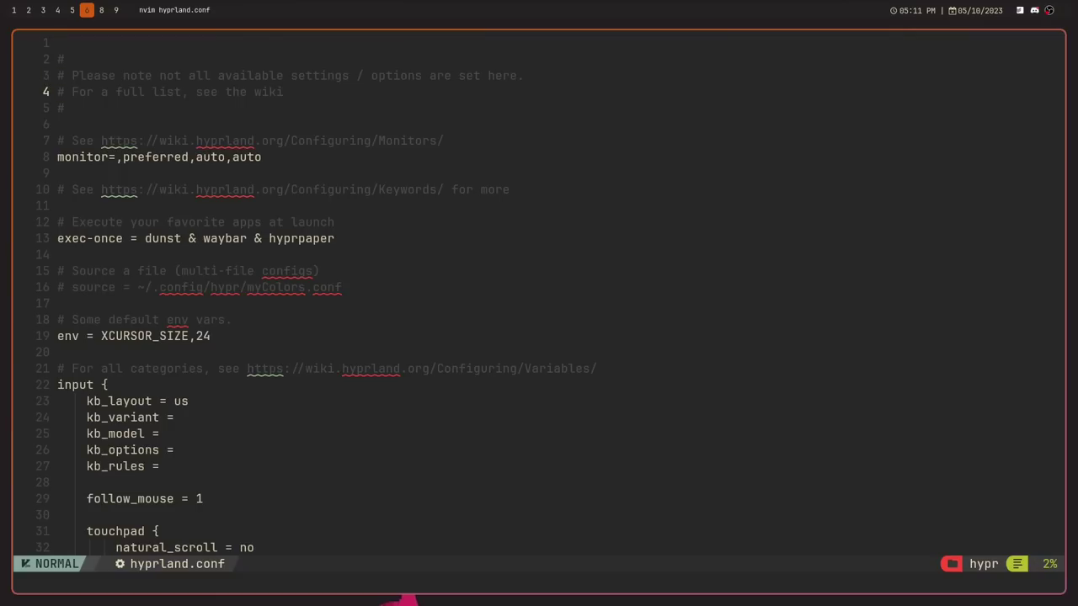
{"action": "key", "text": "j"}
{"action": "key", "text": "j"}
{"action": "key", "text": "j"}
{"action": "key", "text": "j"}
{"action": "key", "text": "j"}
{"action": "key", "text": "j"}
{"action": "key", "text": "j"}
{"action": "key", "text": "j"}
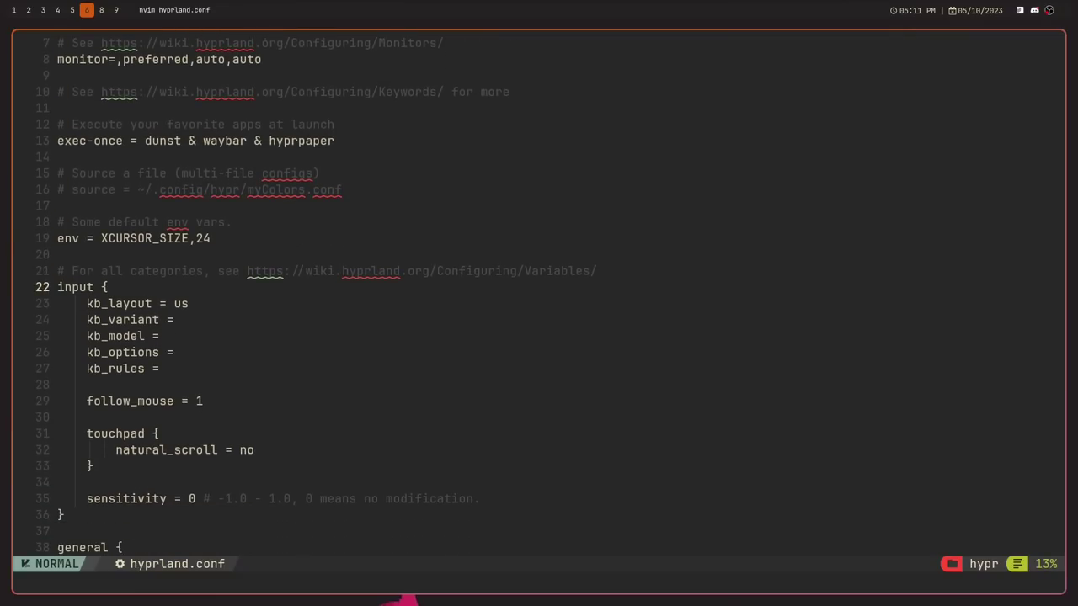
Examine the input block and the gap and border settings in the general block.
{"action": "key", "text": "j"}
{"action": "key", "text": "j"}
{"action": "key", "text": "j"}
{"action": "key", "text": "j"}
{"action": "key", "text": "j"}
{"action": "key", "text": "j"}
{"action": "key", "text": "j"}
{"action": "key", "text": "j"}
{"action": "key", "text": "j"}
{"action": "key", "text": "j"}
{"action": "key", "text": "j"}
{"action": "key", "text": "j"}
{"action": "key", "text": "j"}
{"action": "key", "text": "j"}
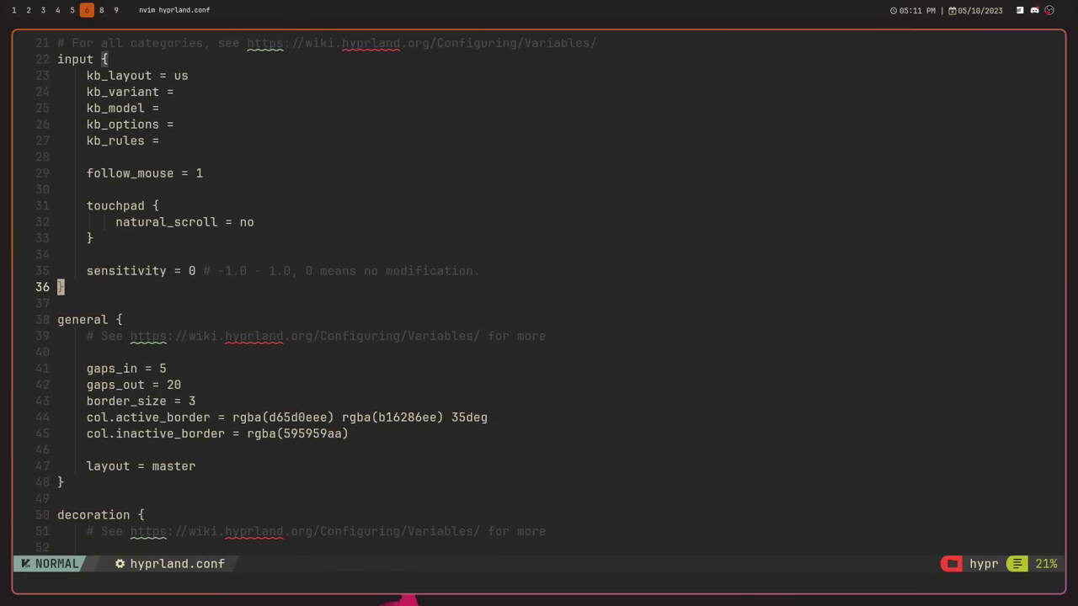
{"action": "key", "text": "j"}
{"action": "key", "text": "j"}
{"action": "key", "text": "j"}
{"action": "key", "text": "j"}
{"action": "key", "text": "j"}
{"action": "key", "text": "j"}
{"action": "key", "text": "j"}
{"action": "key", "text": "j"}
{"action": "key", "text": "j"}
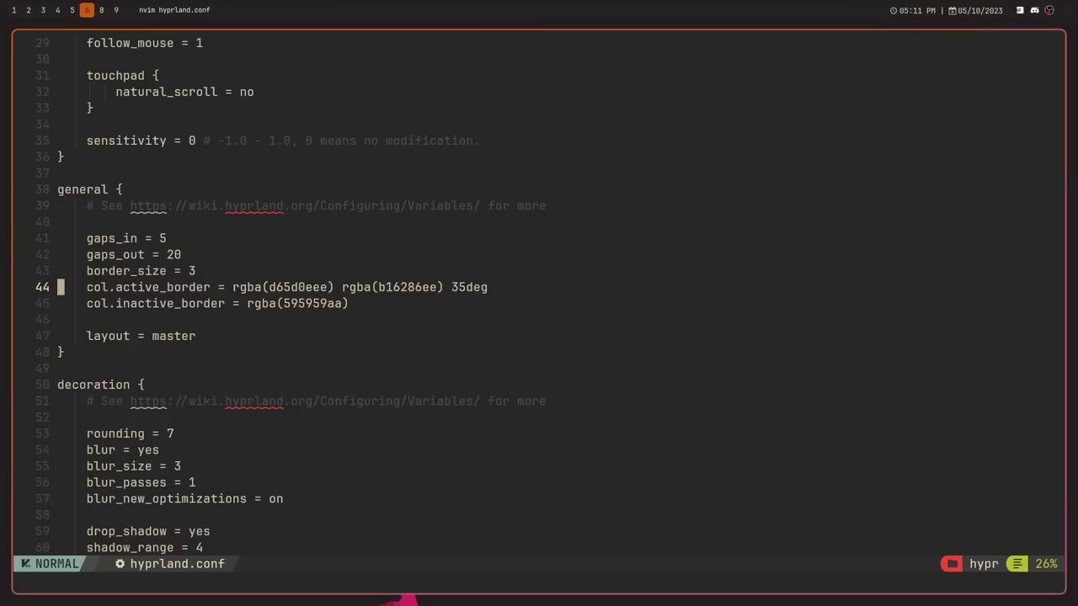
Examine the decoration and animations blocks of the configuration.
{"action": "key", "text": "j"}
{"action": "key", "text": "j"}
{"action": "key", "text": "j"}
{"action": "key", "text": "j"}
{"action": "key", "text": "j"}
{"action": "key", "text": "j"}
{"action": "key", "text": "j"}
{"action": "key", "text": "j"}
{"action": "key", "text": "j"}
{"action": "key", "text": "j"}
{"action": "key", "text": "j"}
{"action": "key", "text": "j"}
{"action": "key", "text": "j"}
{"action": "key", "text": "j"}
{"action": "key", "text": "j"}
{"action": "key", "text": "j"}
{"action": "key", "text": "j"}
{"action": "key", "text": "j"}
{"action": "key", "text": "j"}
{"action": "key", "text": "j"}
{"action": "key", "text": "j"}
{"action": "key", "text": "j"}
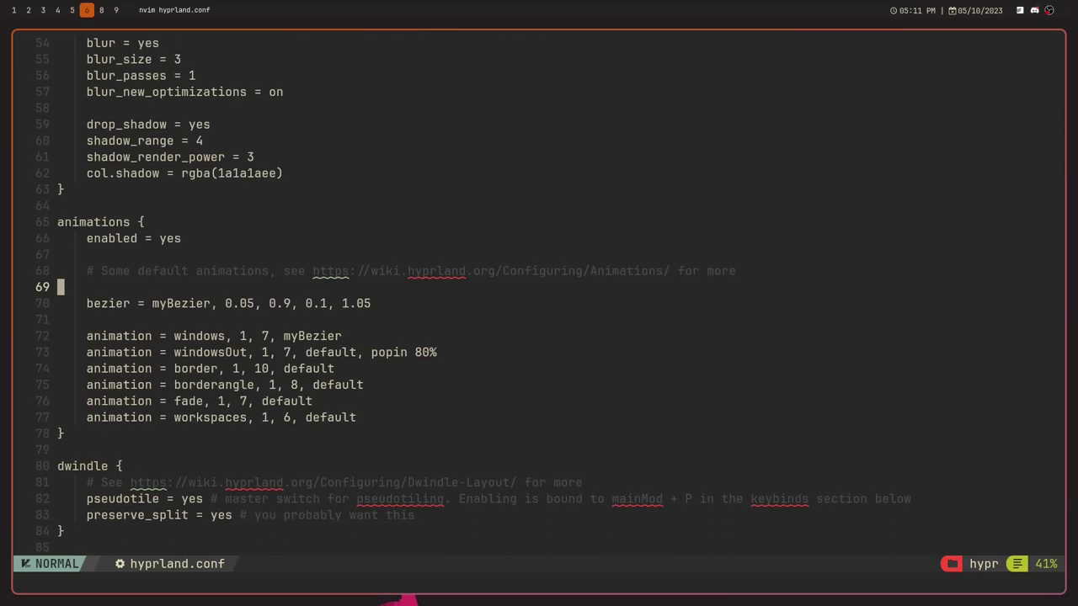
{"action": "key", "text": "j"}
{"action": "key", "text": "j"}
{"action": "key", "text": "j"}
{"action": "key", "text": "j"}
{"action": "key", "text": "j"}
{"action": "key", "text": "j"}
{"action": "key", "text": "j"}
{"action": "key", "text": "j"}
{"action": "key", "text": "j"}
{"action": "key", "text": "j"}
{"action": "key", "text": "j"}
{"action": "key", "text": "j"}
{"action": "key", "text": "j"}
{"action": "key", "text": "j"}
{"action": "key", "text": "j"}
{"action": "key", "text": "j"}
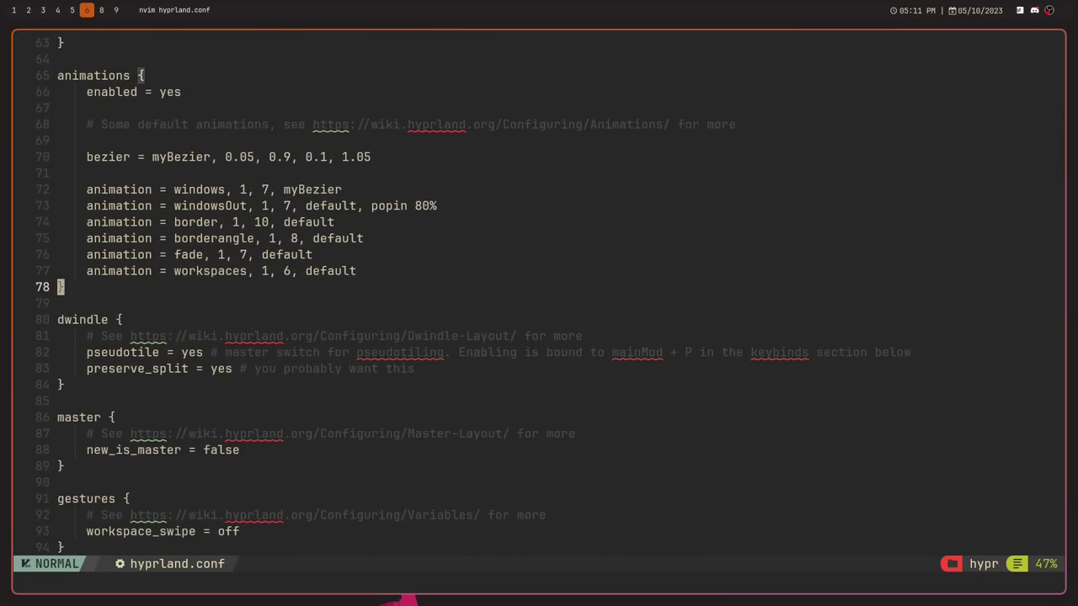
Examine the dwindle, master and gestures blocks, the per-device config and the window rules.
{"action": "key", "text": "j"}
{"action": "key", "text": "j"}
{"action": "key", "text": "j"}
{"action": "key", "text": "j"}
{"action": "key", "text": "j"}
{"action": "key", "text": "j"}
{"action": "key", "text": "j"}
{"action": "key", "text": "j"}
{"action": "key", "text": "j"}
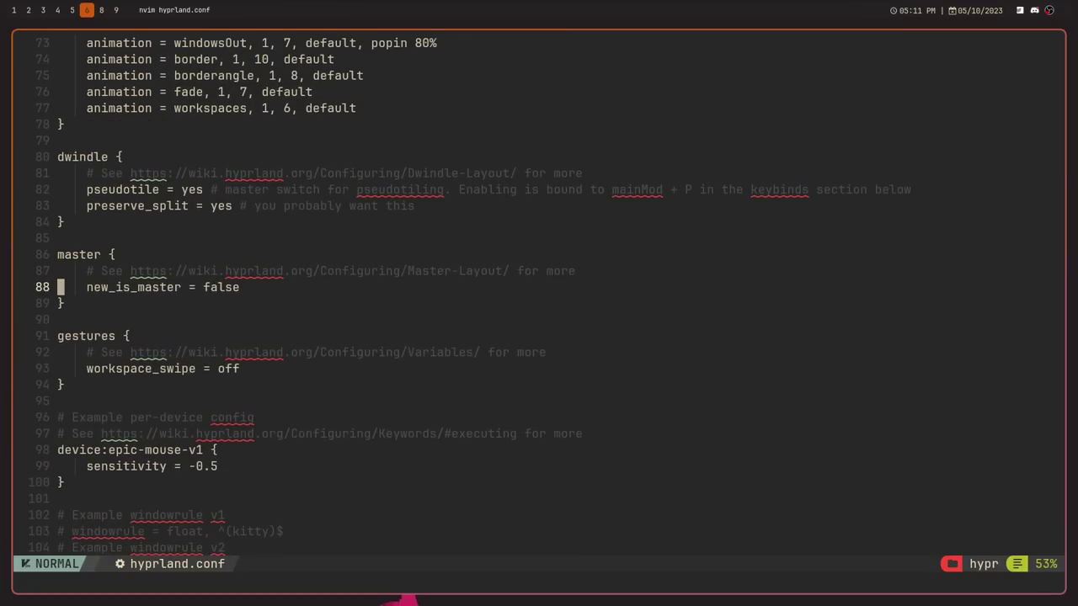
{"action": "key", "text": "j"}
{"action": "key", "text": "j"}
{"action": "key", "text": "j"}
{"action": "key", "text": "j"}
{"action": "key", "text": "j"}
{"action": "key", "text": "j"}
{"action": "key", "text": "j"}
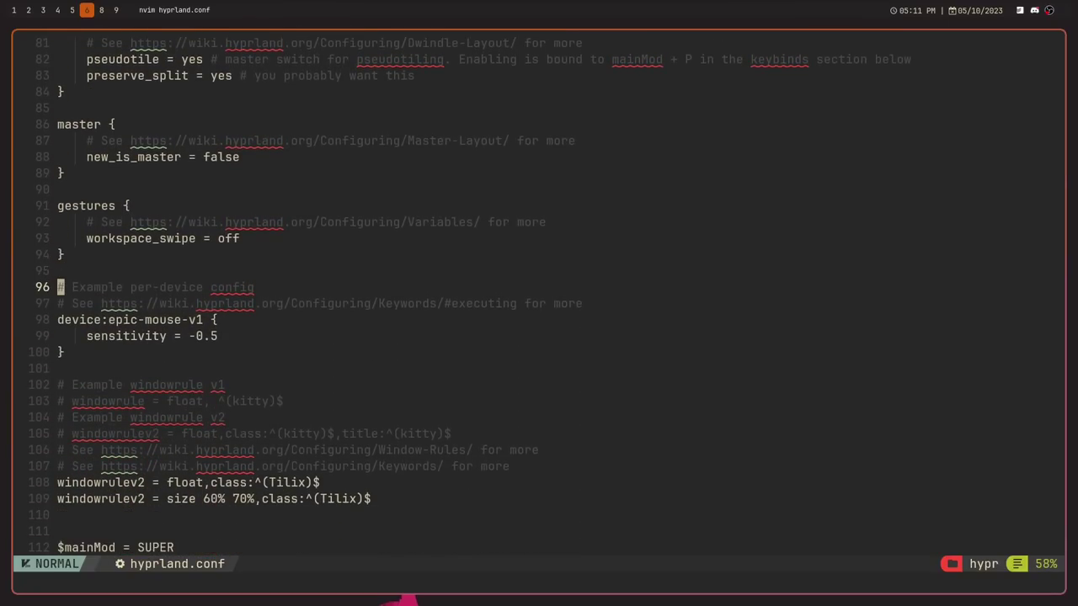
{"action": "key", "text": "j"}
{"action": "key", "text": "j"}
{"action": "key", "text": "j"}
{"action": "key", "text": "j"}
{"action": "key", "text": "j"}
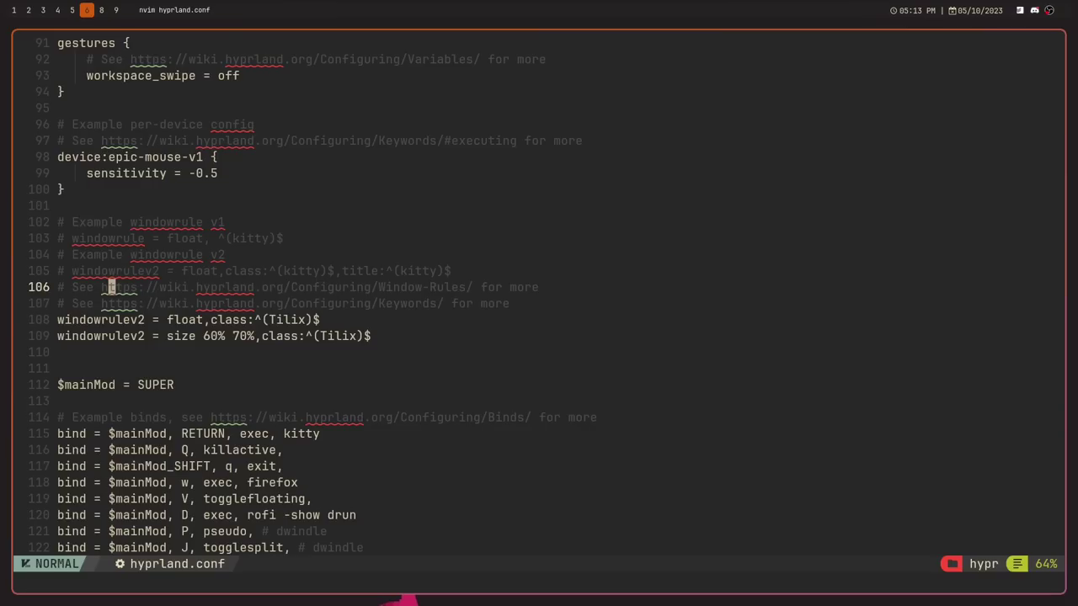
Return to the general block containing the layout setting in hyprland.conf.
{"action": "key", "text": "ctrl+b"}
{"action": "key", "text": "ctrl+b"}
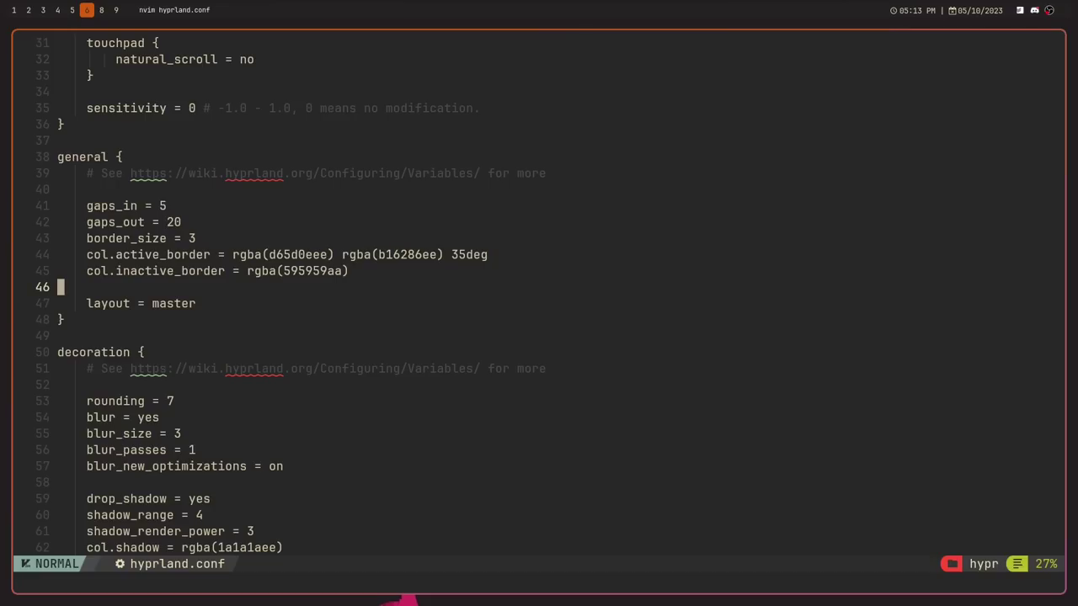
Open and close a test terminal, and move on to the dwindle and master blocks of hyprland.conf.
{"action": "key", "text": "super+Return"}
{"action": "key", "text": "super+q"}
{"action": "key", "text": "j"}
{"action": "key", "text": "j"}
{"action": "key", "text": "j"}
{"action": "key", "text": "j"}
{"action": "key", "text": "j"}
{"action": "key", "text": "j"}
{"action": "key", "text": "j"}
{"action": "key", "text": "j"}
{"action": "key", "text": "j"}
{"action": "key", "text": "j"}
{"action": "key", "text": "j"}
{"action": "key", "text": "j"}
{"action": "key", "text": "j"}
{"action": "key", "text": "j"}
{"action": "key", "text": "j"}
{"action": "key", "text": "j"}
{"action": "key", "text": "j"}
{"action": "key", "text": "j"}
{"action": "key", "text": "j"}
{"action": "key", "text": "j"}
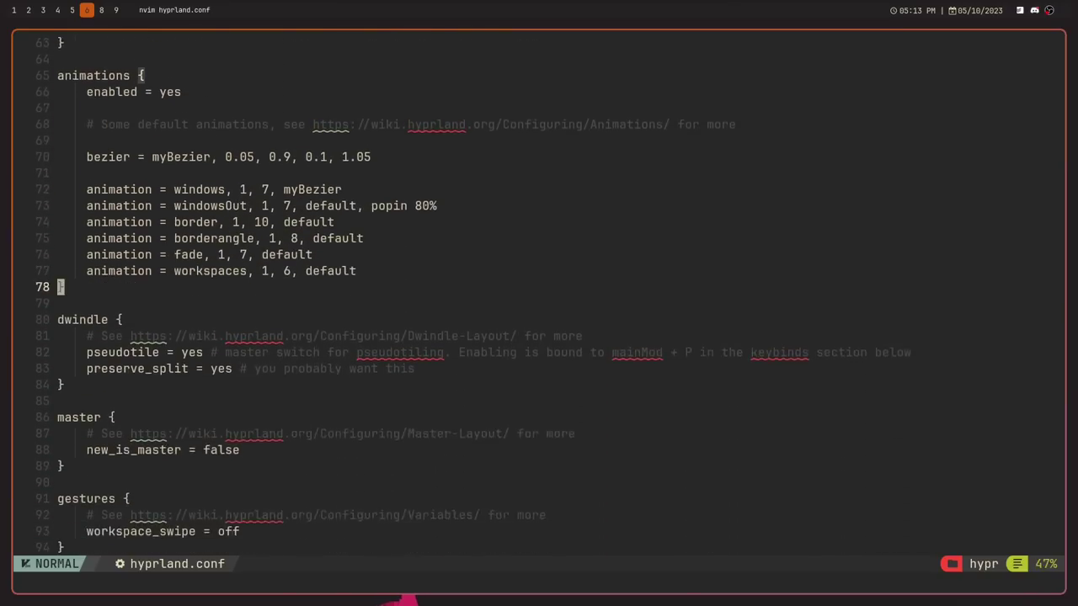
{"action": "key", "text": "j"}
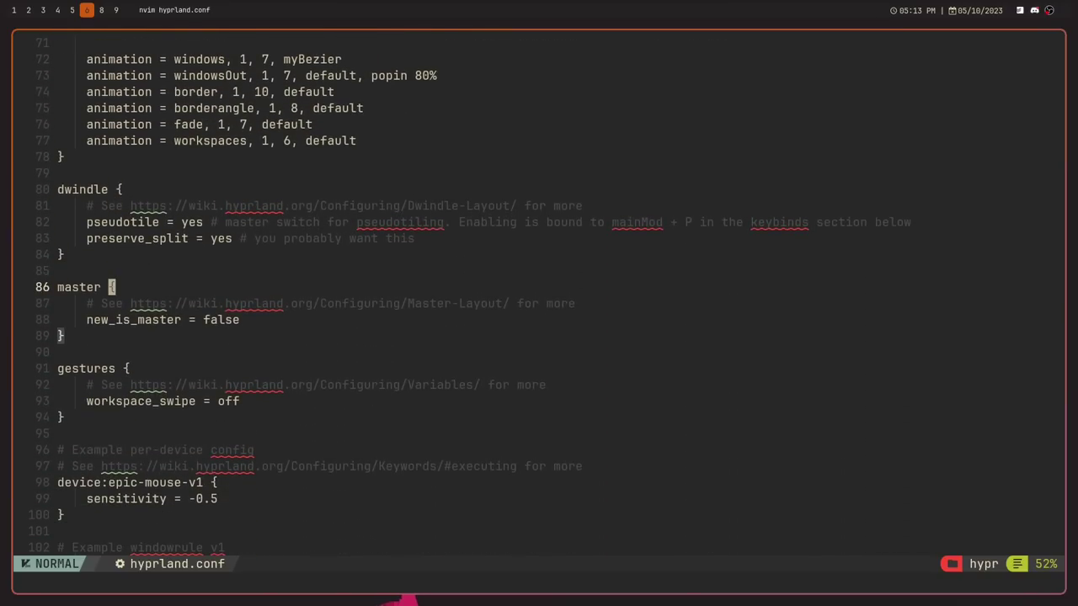
Examine the dwindle block's preserve_split setting and the master block's new_is_master setting.
{"action": "key", "text": "k"}
{"action": "key", "text": "k"}
{"action": "key", "text": "k"}
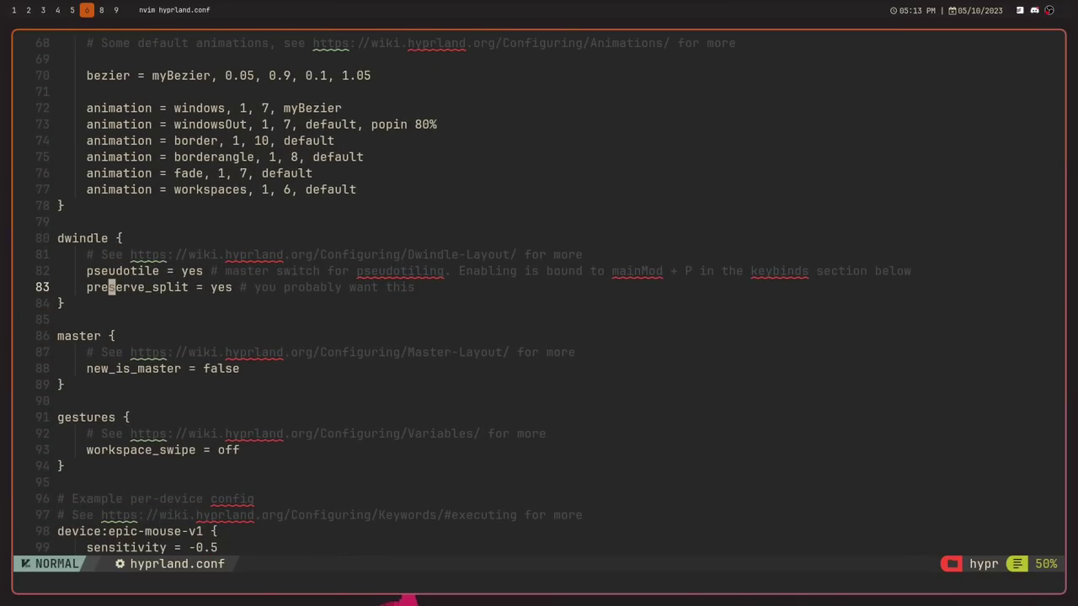
{"action": "key", "text": "j"}
{"action": "key", "text": "j"}
{"action": "key", "text": "j"}
{"action": "key", "text": "j"}
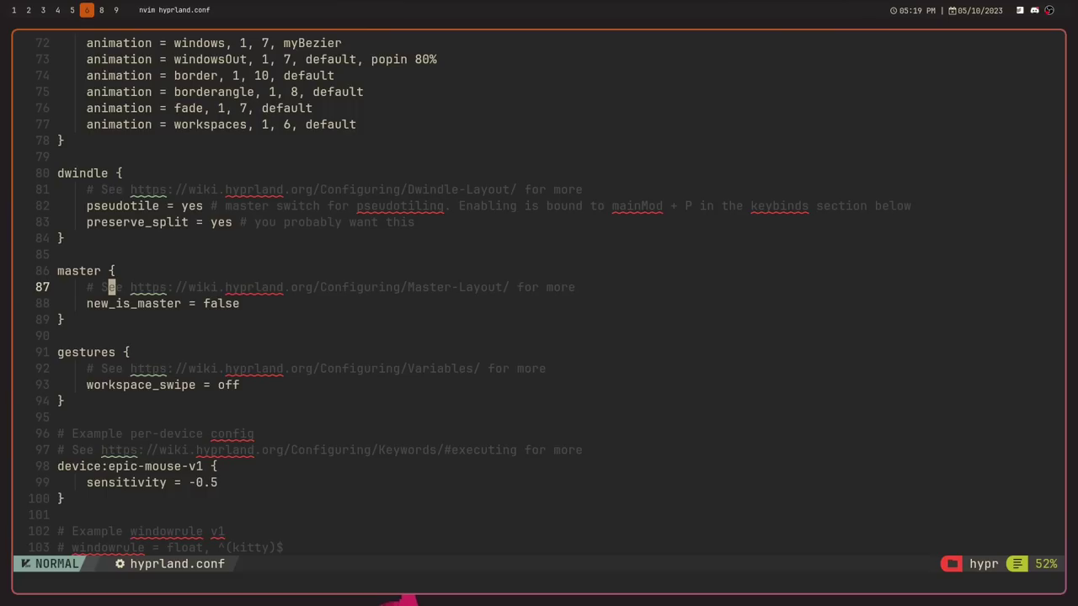
Bring up the floating scratchpad terminal over the editor and try to enter random characters in it.
{"action": "key", "text": "super+s"}
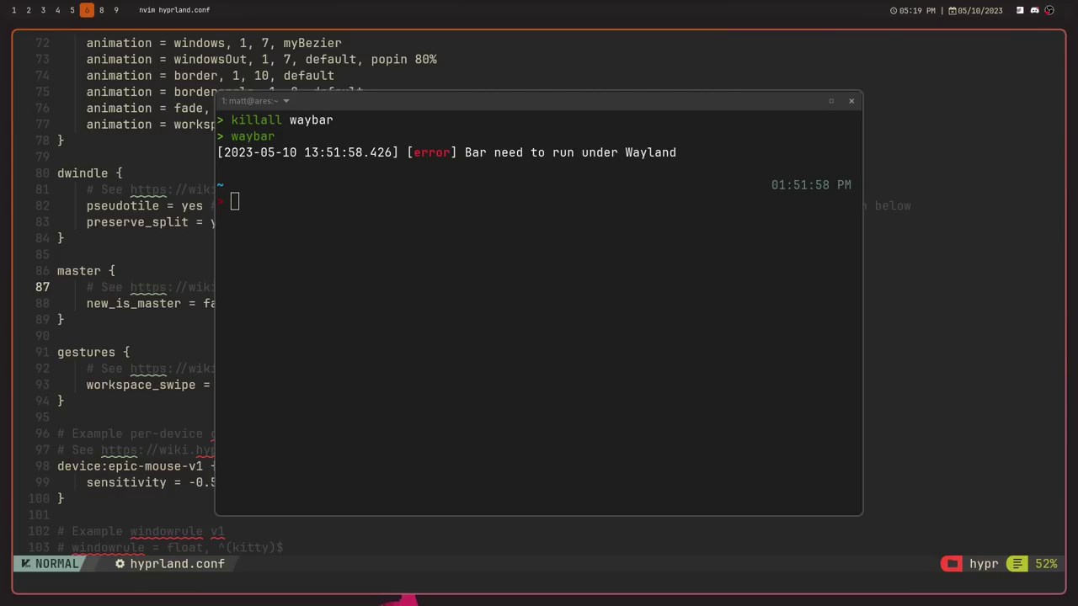
{"action": "type", "text": "asdrfgjbnqasdrk"}
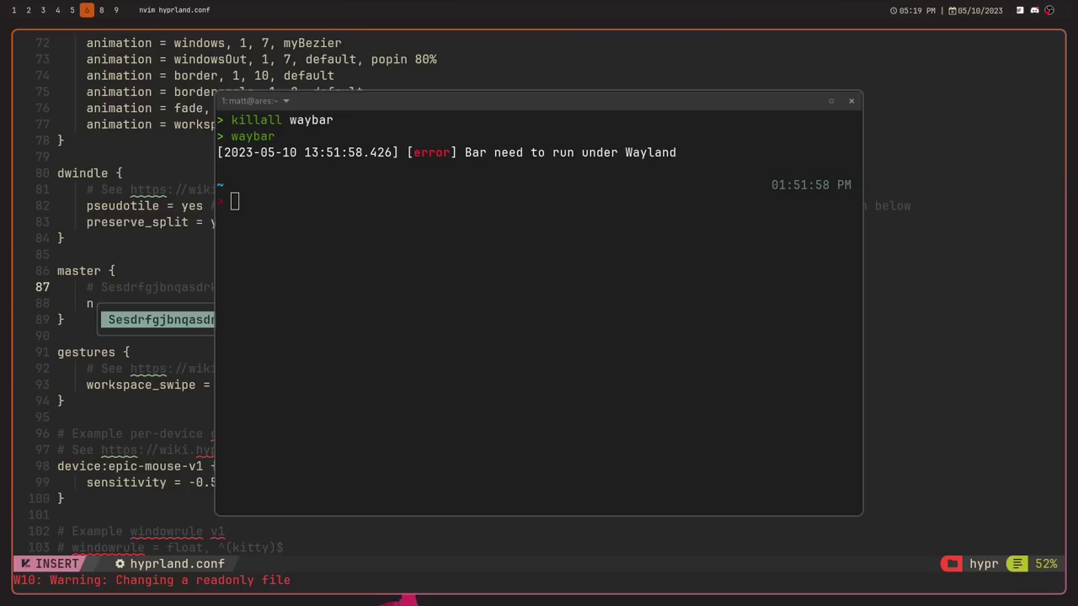
Quit hyprland.conf without saving the stray text and close the floating scratchpad terminal.
{"action": "key", "text": "Escape"}
{"action": "type", "text": "u:q!"}
{"action": "key", "text": "Return"}
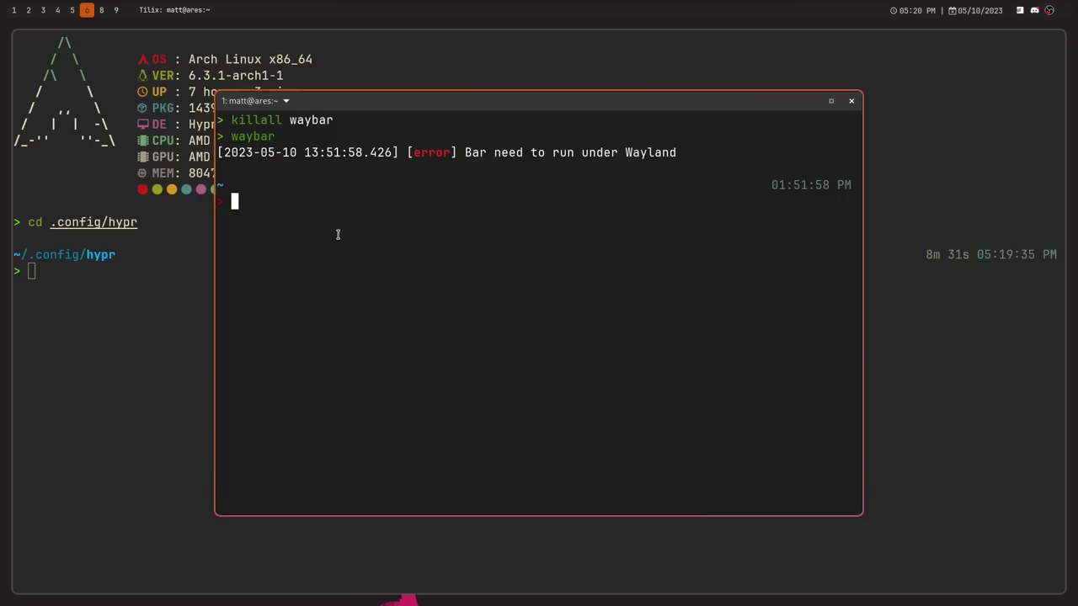
{"action": "key", "text": "super+q"}
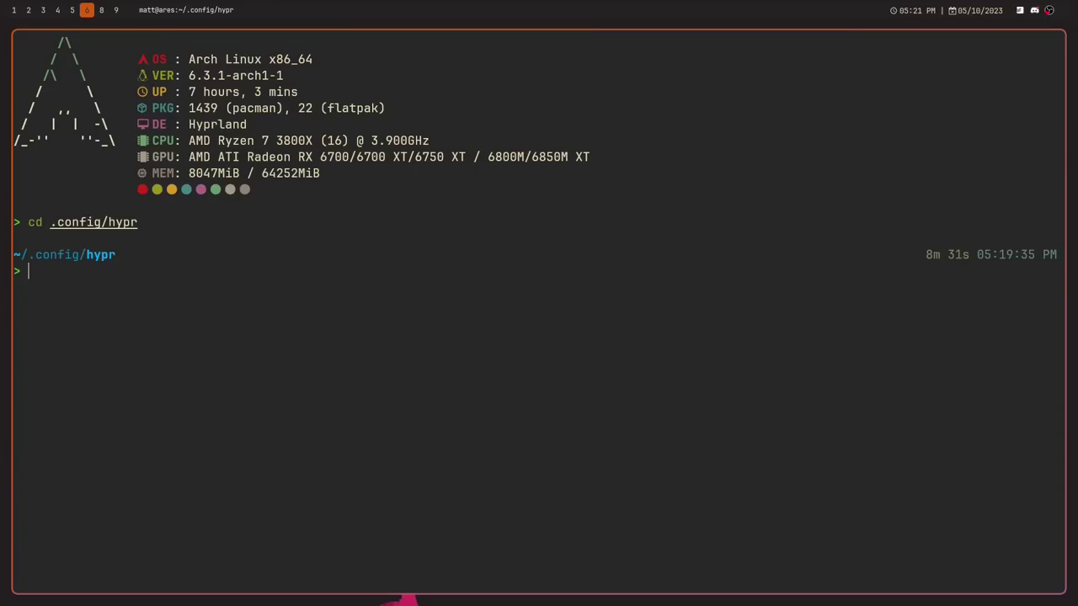
Change from the hypr folder to the waybar configuration folder and open config.jsonc in nvim.
{"action": "type", "text": "cd ../w"}
{"action": "key", "text": "Right"}
{"action": "key", "text": "Return"}
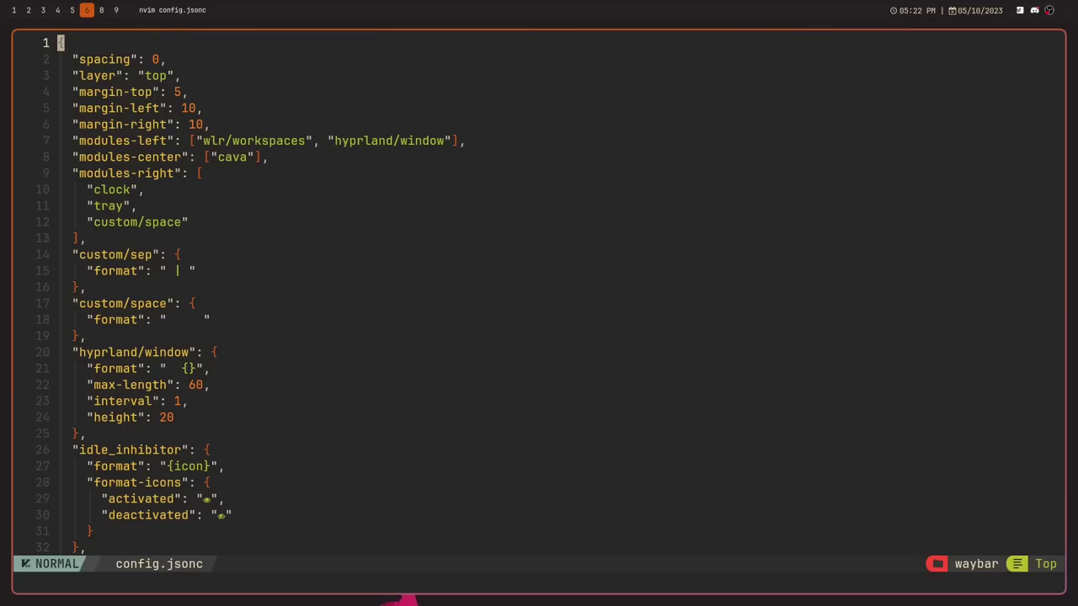
Examine the spacing, layer and margin settings at the beginning of Waybar's config.jsonc.
{"action": "key", "text": "j"}
{"action": "key", "text": "j"}
{"action": "key", "text": "j"}
{"action": "key", "text": "j"}
{"action": "key", "text": "j"}
{"action": "key", "text": "j"}
{"action": "key", "text": "k"}
{"action": "key", "text": "k"}
{"action": "key", "text": "k"}
{"action": "key", "text": "k"}
{"action": "key", "text": "k"}
{"action": "key", "text": "k"}
Examine the modules-left, modules-center and modules-right lists in Waybar's config.jsonc.
{"action": "key", "text": "j"}
{"action": "key", "text": "l"}
{"action": "key", "text": "l"}
{"action": "key", "text": "h"}
{"action": "key", "text": "j"}
{"action": "key", "text": "j"}
{"action": "key", "text": "j"}
{"action": "key", "text": "j"}
{"action": "key", "text": "j"}
{"action": "key", "text": "j"}
{"action": "key", "text": "j"}
{"action": "key", "text": "j"}
{"action": "key", "text": "j"}
{"action": "key", "text": "j"}
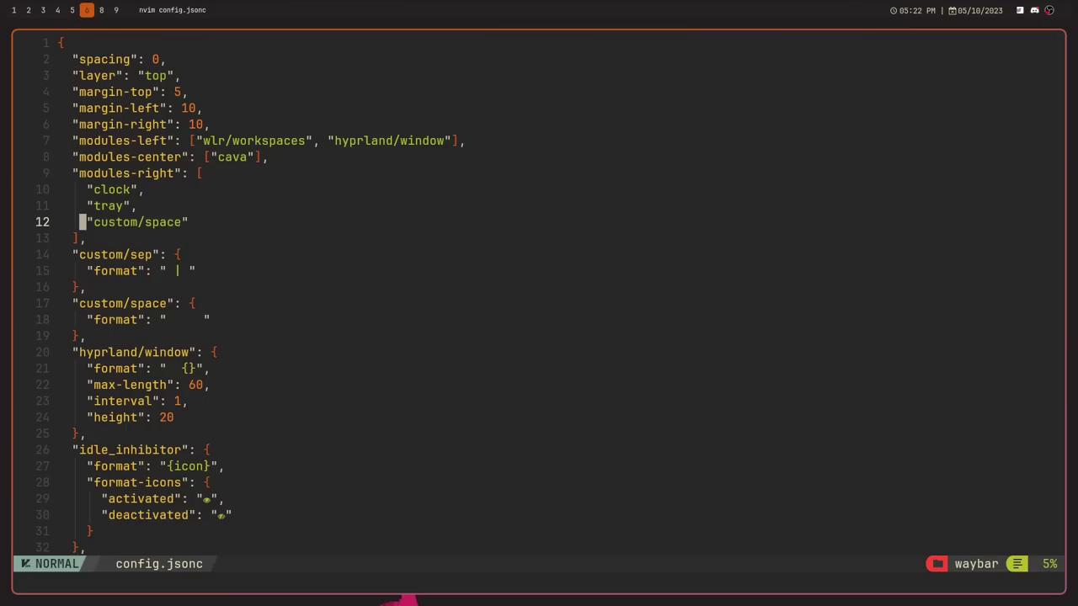